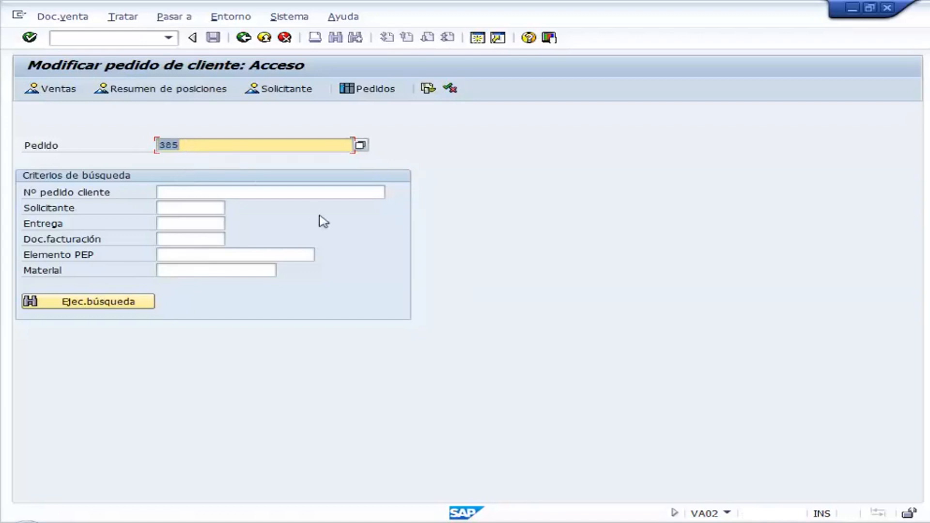
- Open the existing sales order, start an outbound delivery from it, and exit to the main menu without saving the delivery
key("Return")
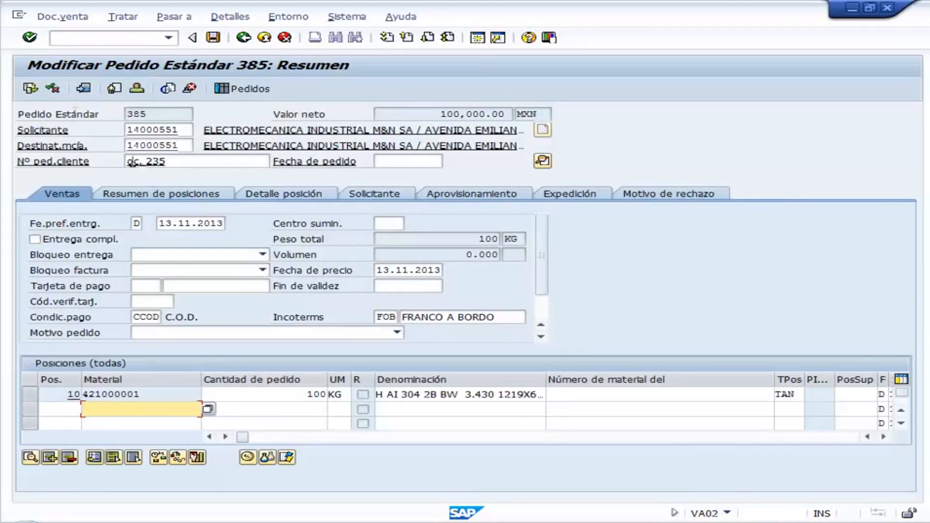
left_click(46, 21)
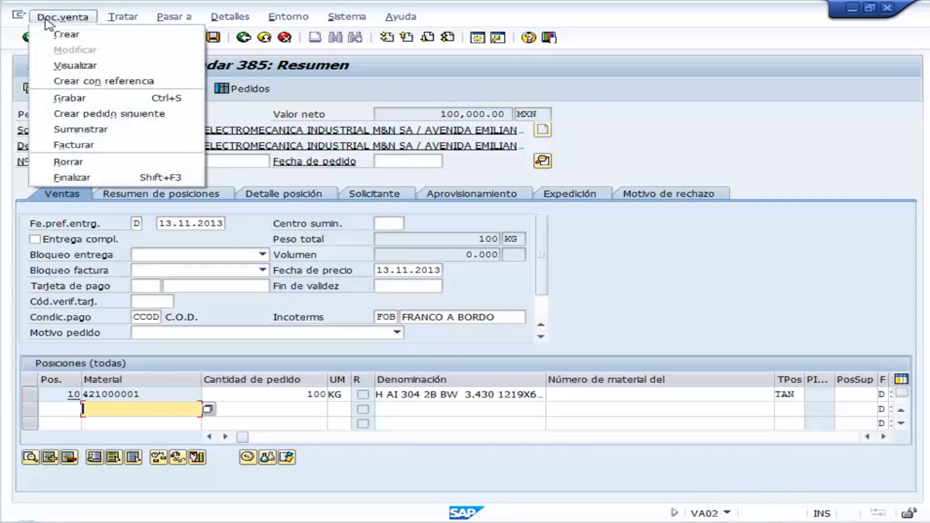
left_click(115, 132)
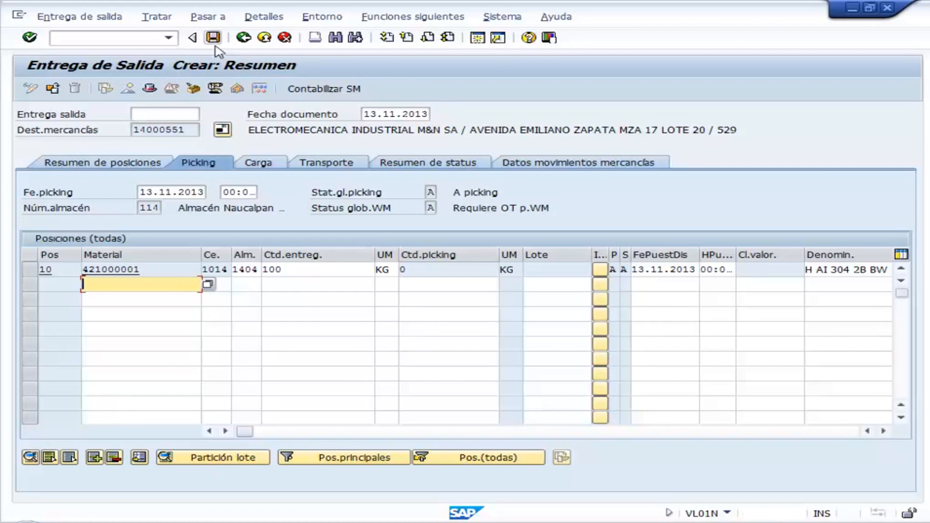
left_click(243, 42)
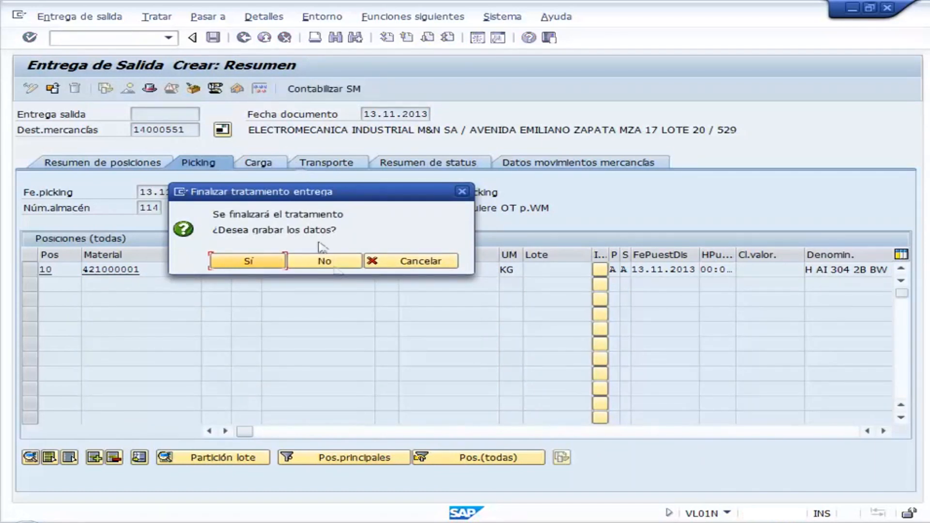
left_click(336, 269)
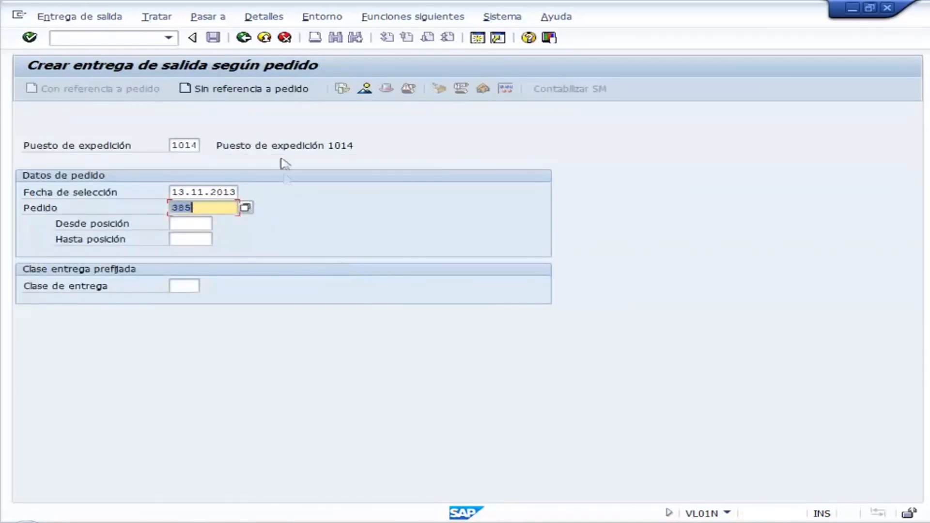
left_click(244, 40)
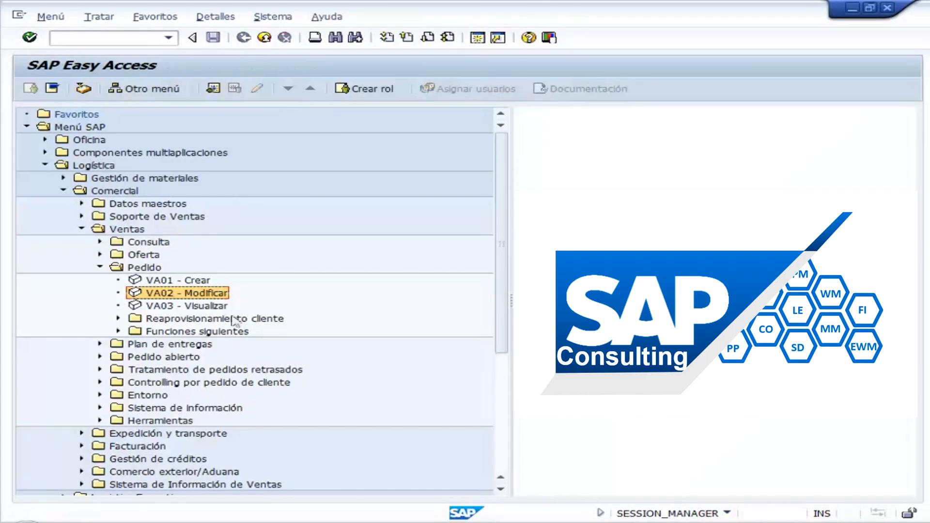
- Collapse the sales folders and locate transaction VL01N for creating an individual outbound delivery with reference to a customer order
left_click(100, 267)
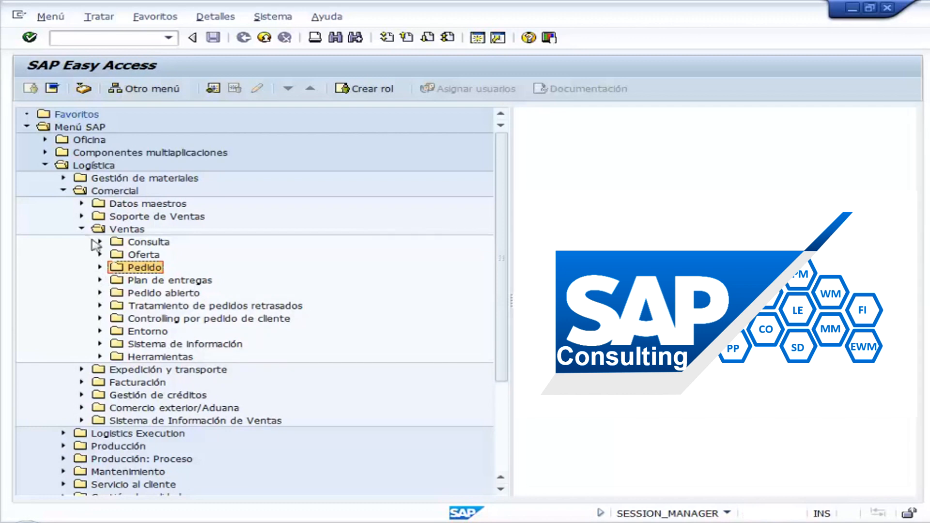
left_click(81, 229)
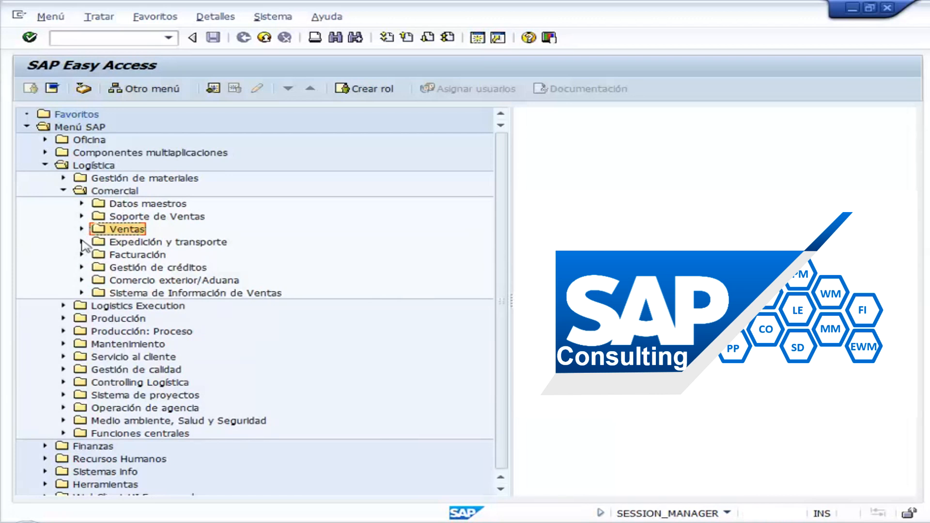
left_click(81, 241)
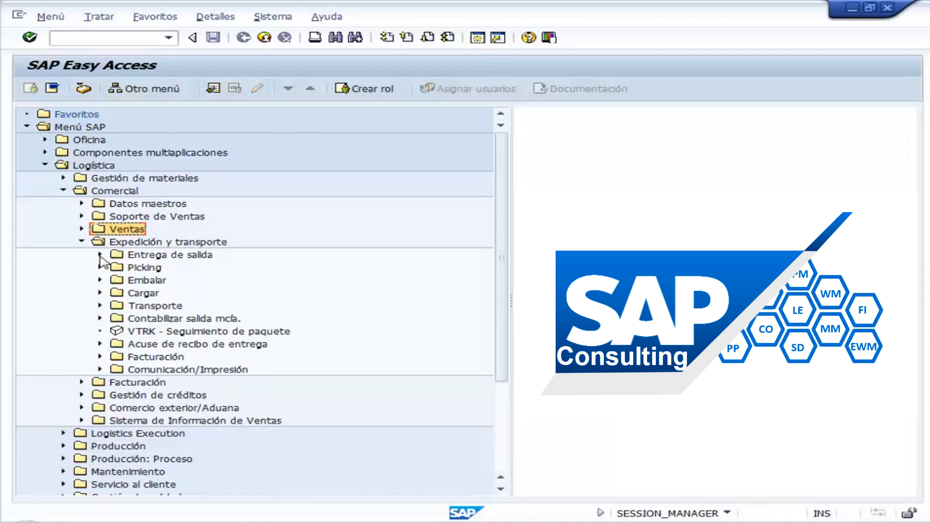
left_click(100, 255)
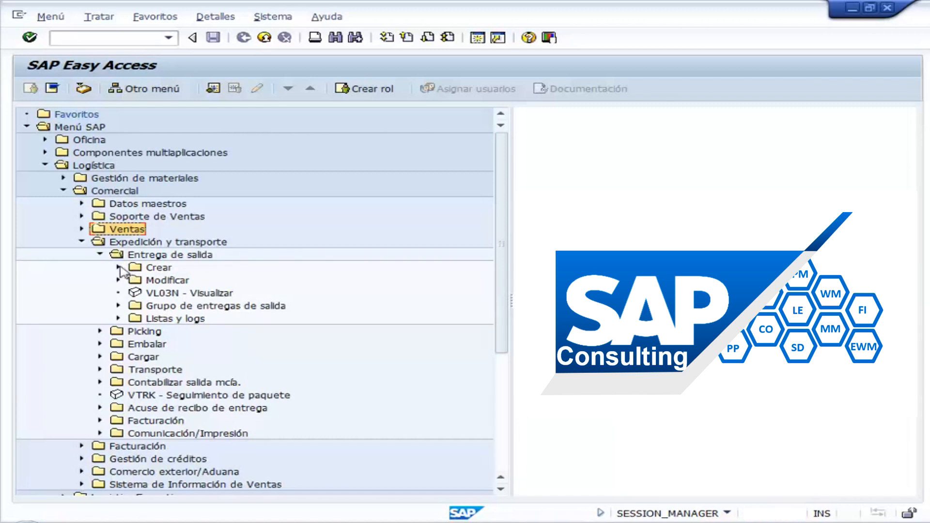
left_click(118, 268)
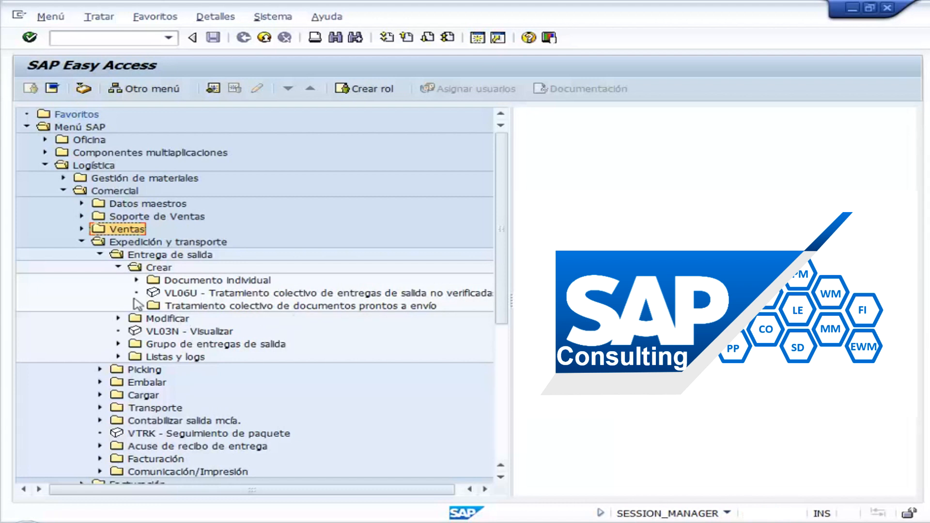
left_click(136, 281)
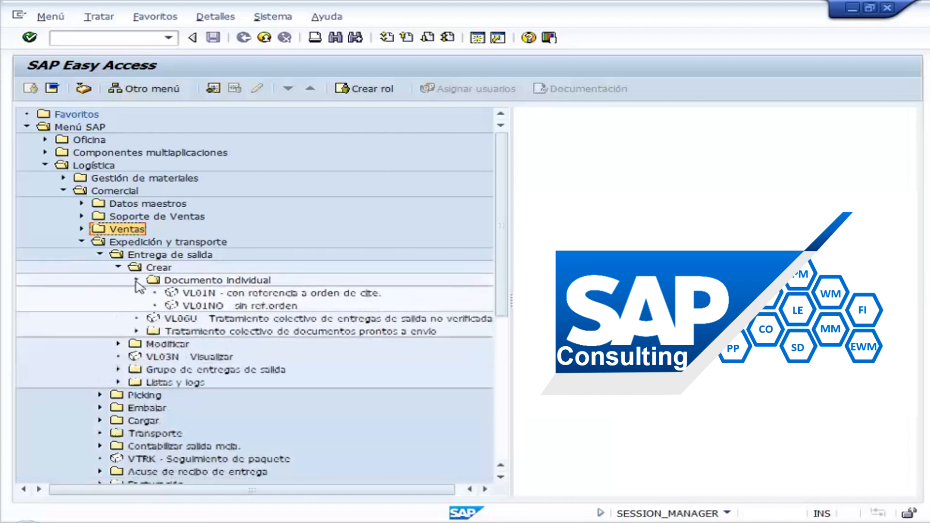
left_click(202, 294)
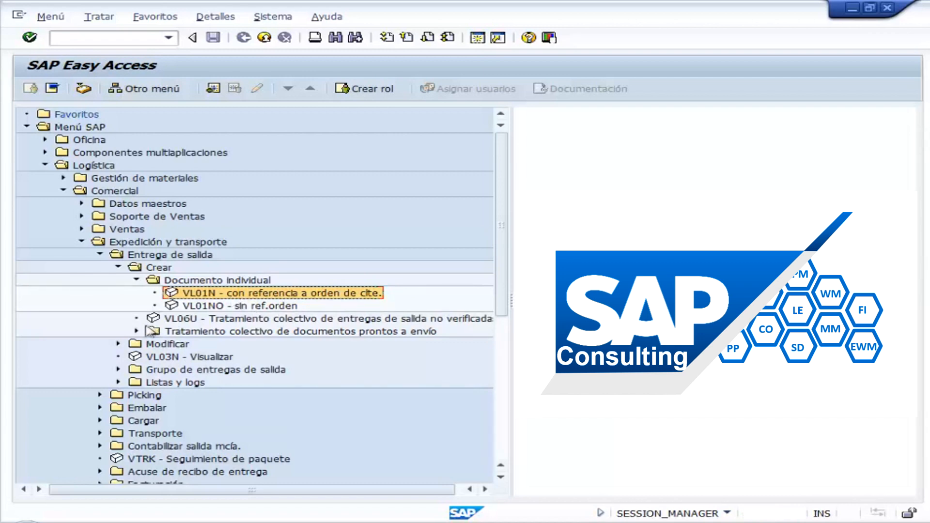
- Open transaction VL10A for collective processing of customer orders due for delivery
left_click(136, 280)
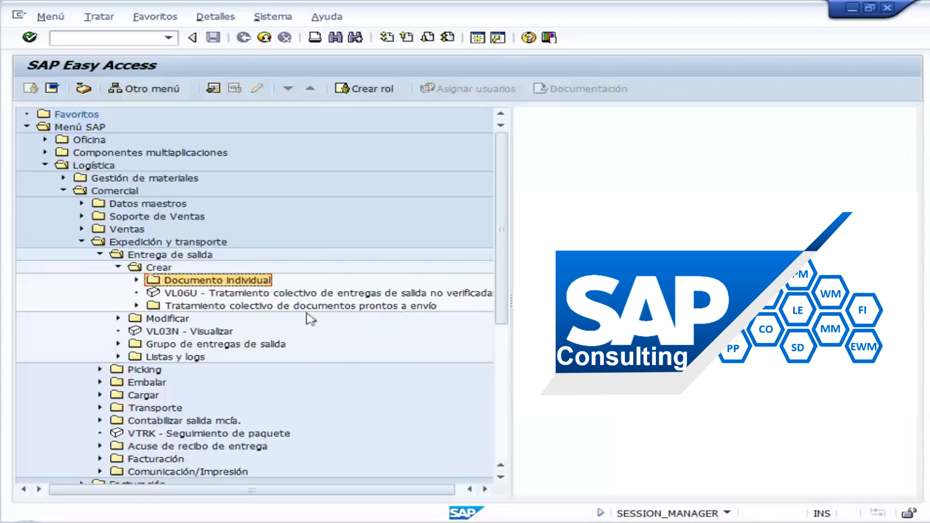
left_click(137, 306)
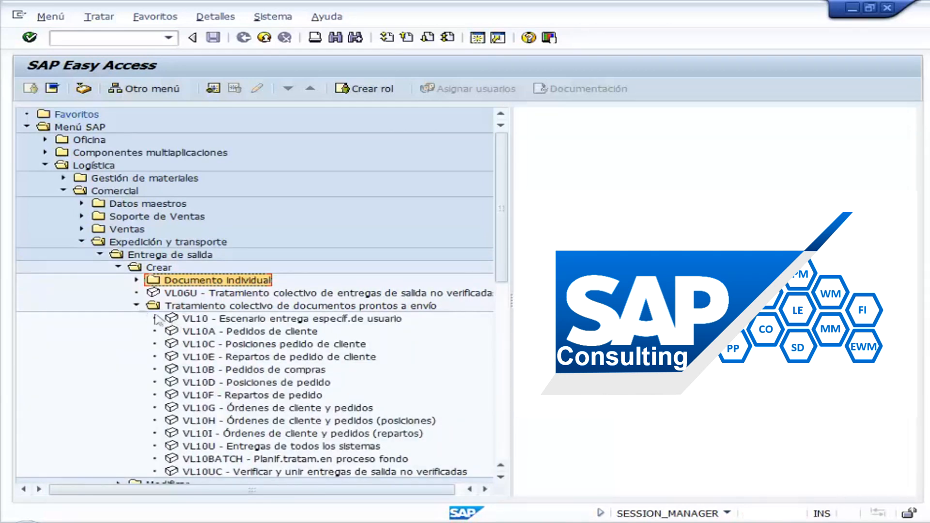
left_click(230, 333)
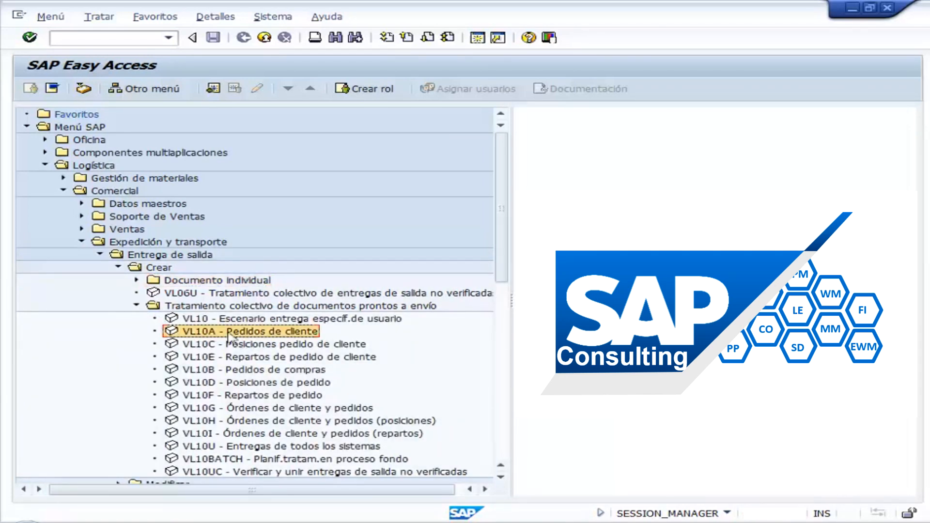
double_click(290, 333)
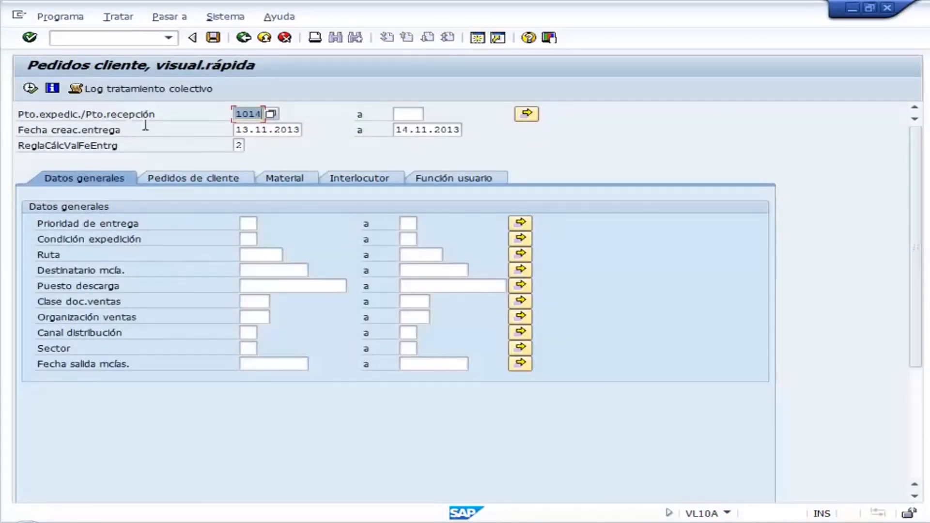
- List the customer orders due for delivery at shipping point 1014, highlight the 100 KG order, and return to the main menu
left_click(261, 115)
left_click(30, 89)
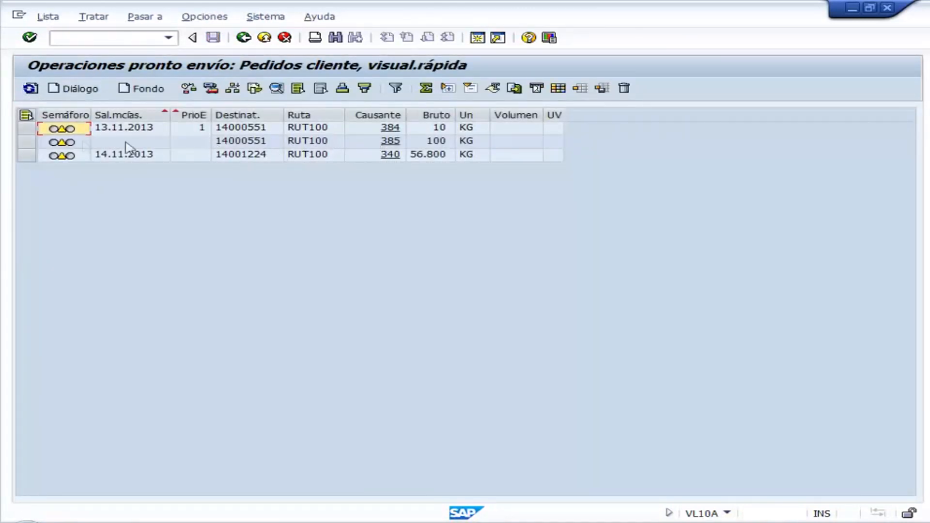
left_click(29, 141)
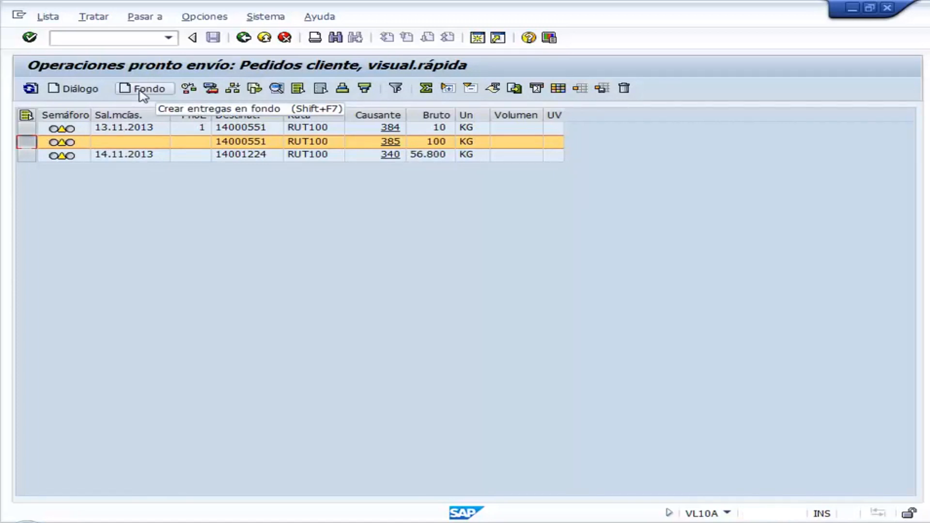
left_click(242, 41)
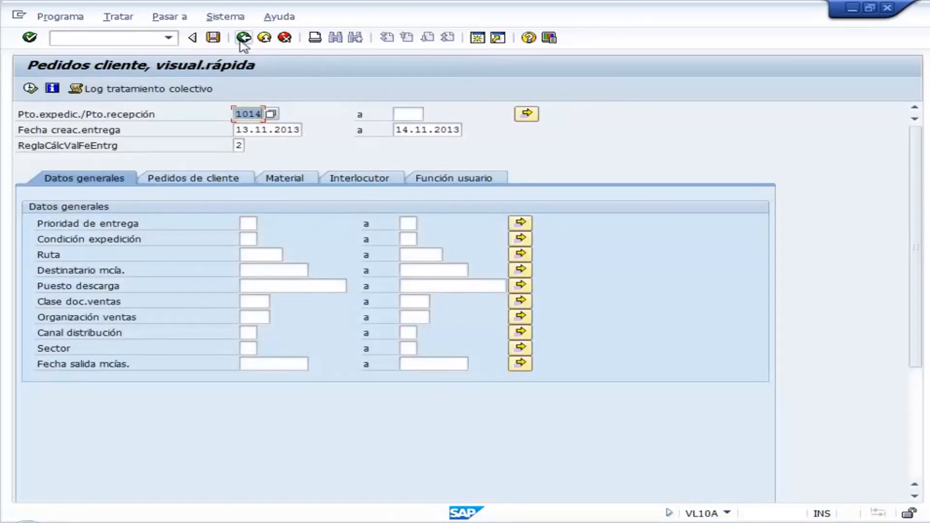
left_click(243, 39)
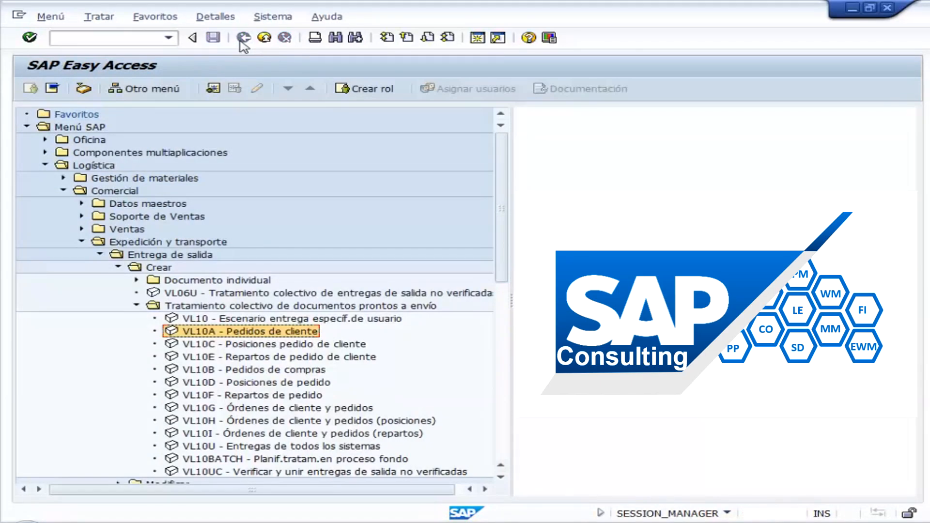
- Create and save an outbound delivery in VL01N with reference to the customer order at shipping point 1014
left_click(137, 306)
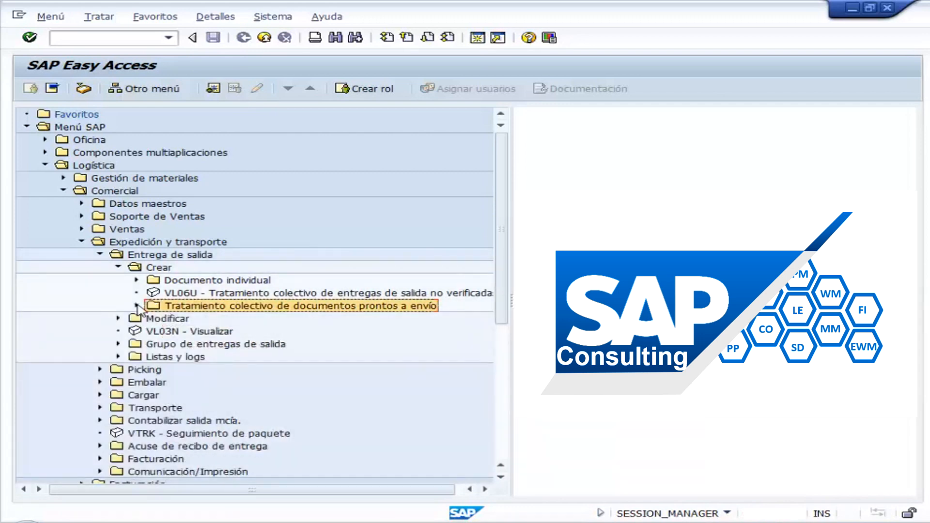
left_click(136, 281)
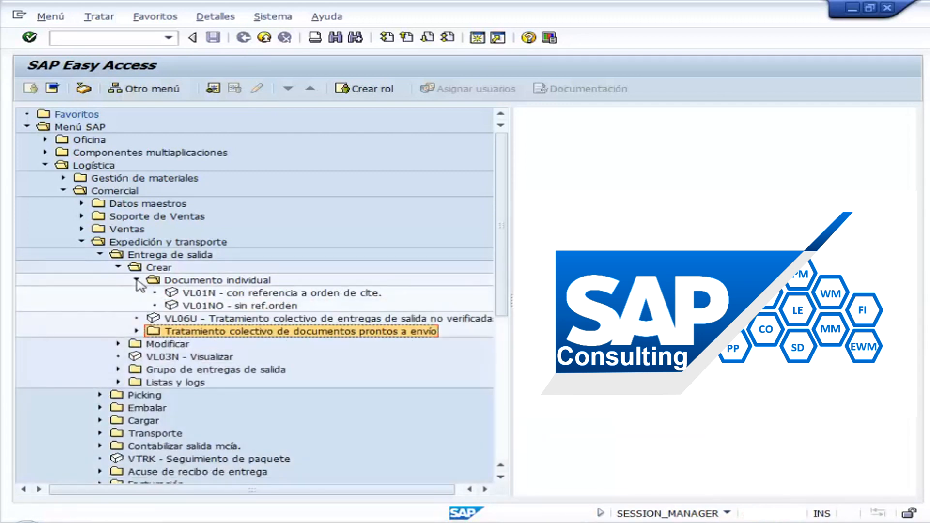
left_click(217, 294)
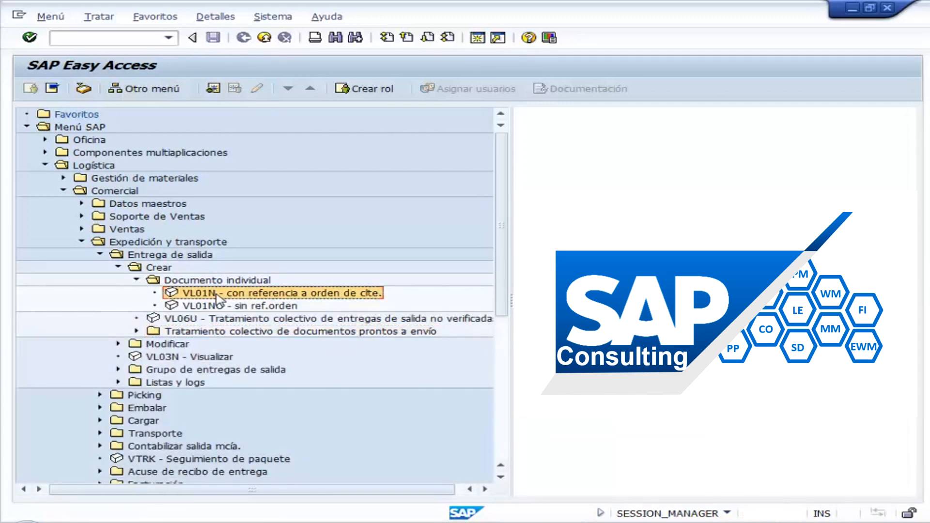
double_click(270, 295)
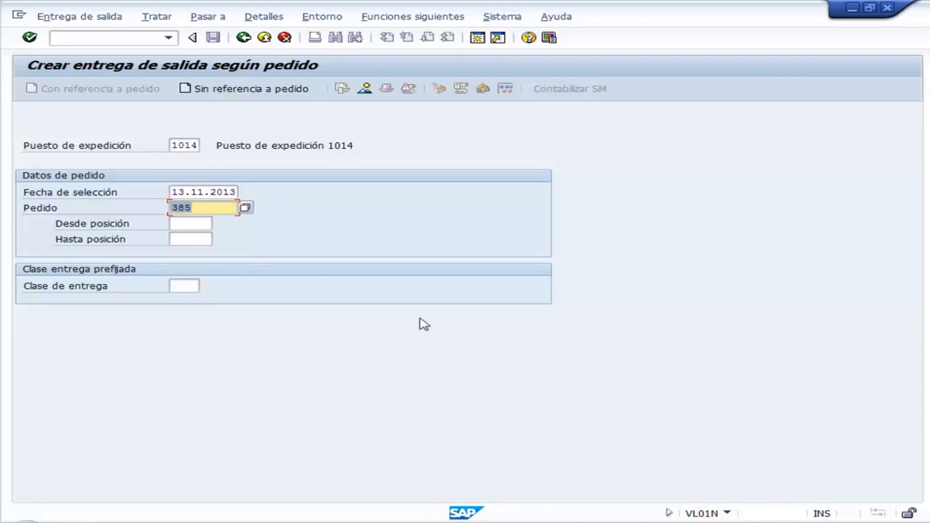
key("Return")
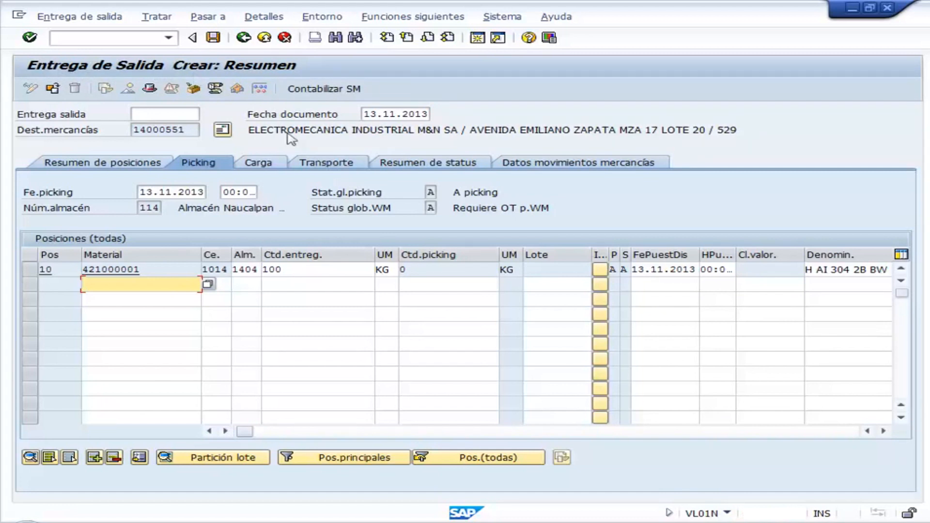
left_click(216, 41)
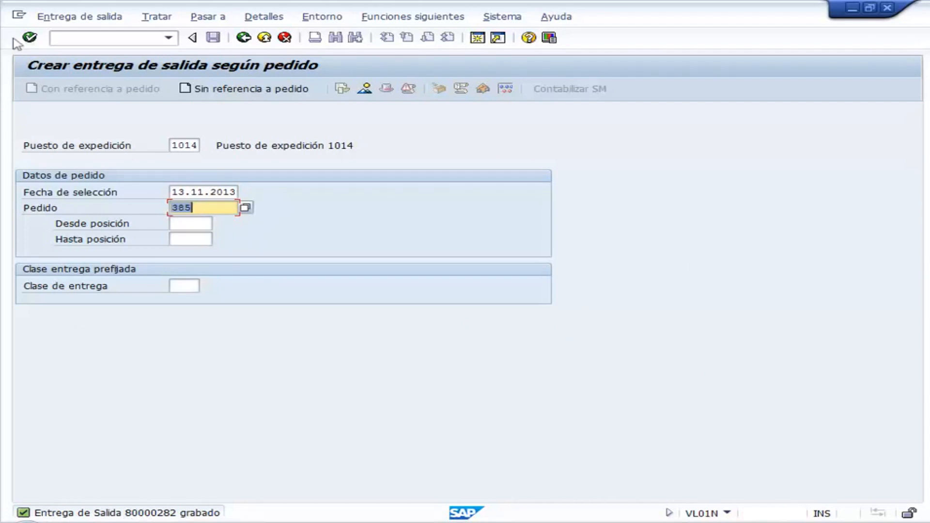
- Display the newly saved outbound delivery's overview
left_click(76, 18)
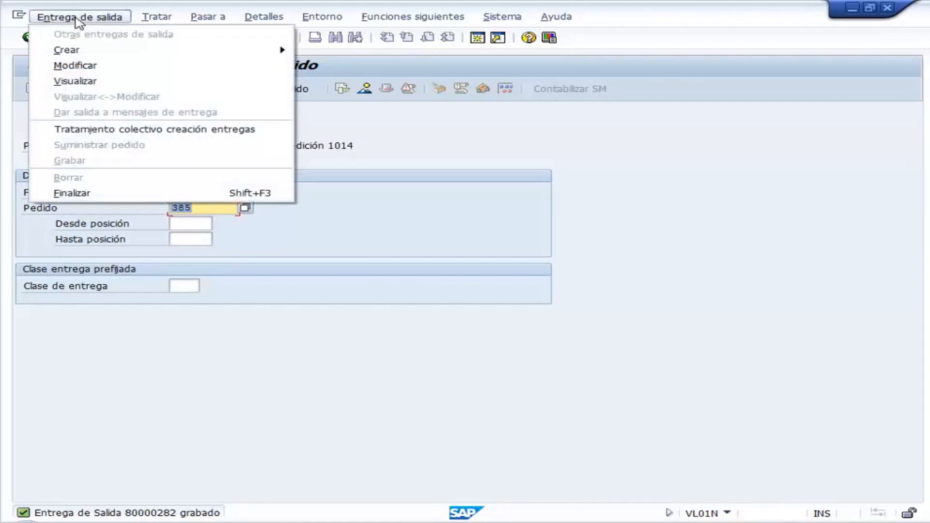
left_click(132, 86)
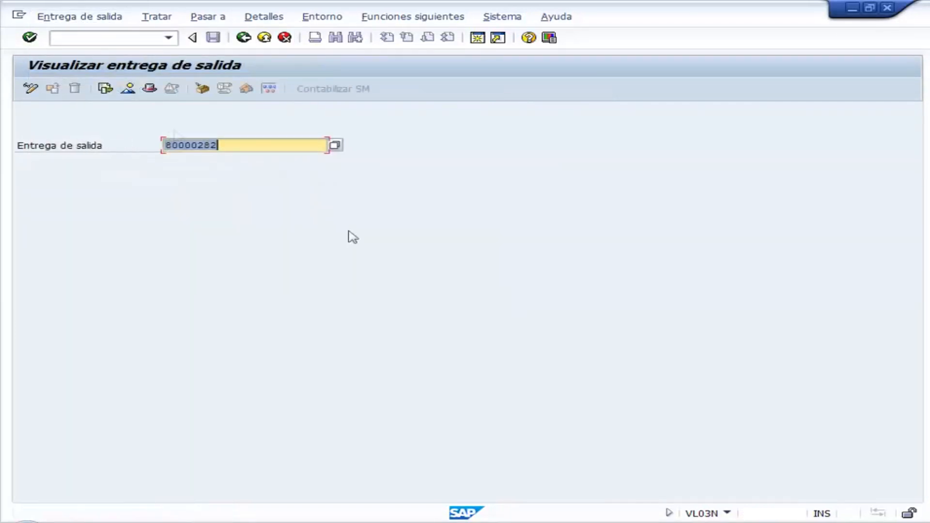
key("Return")
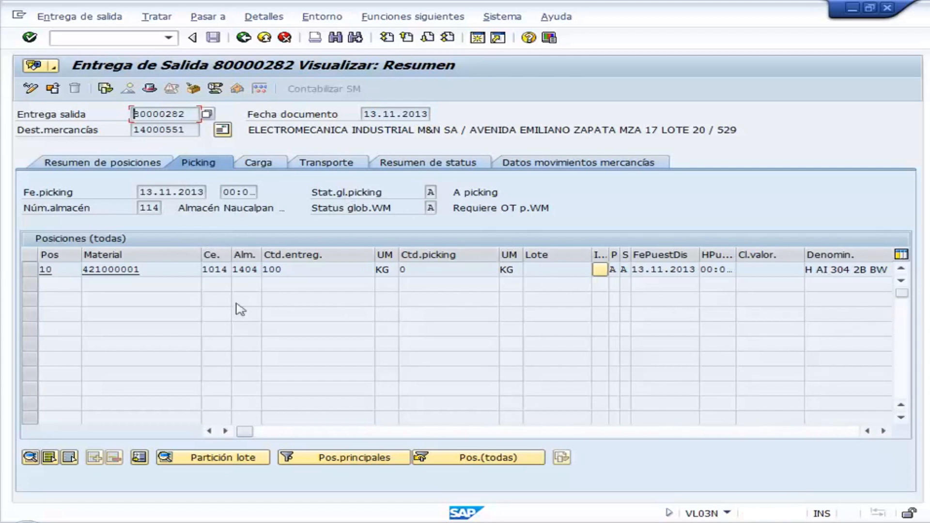
- Examine the delivery's document flow, highlighting its standard order and quotation, and return to the initial delivery display screen
left_click(106, 88)
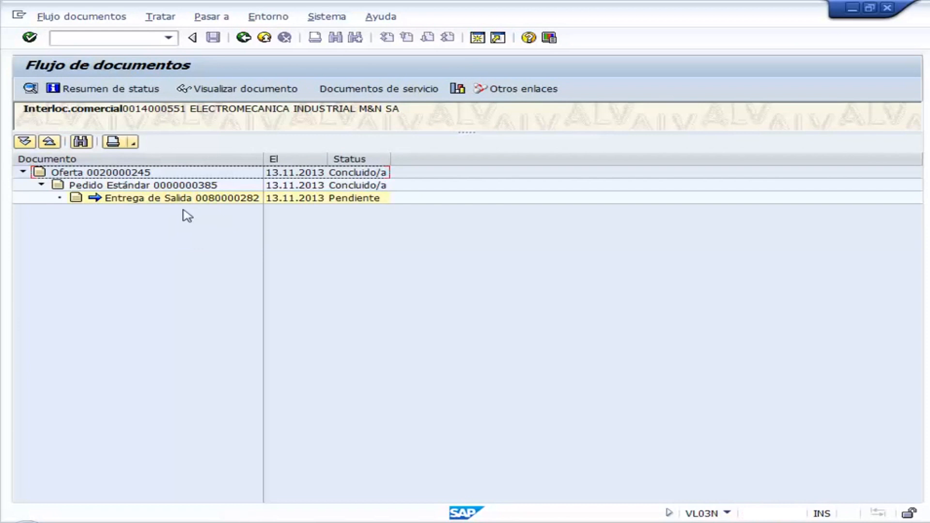
left_click(195, 186)
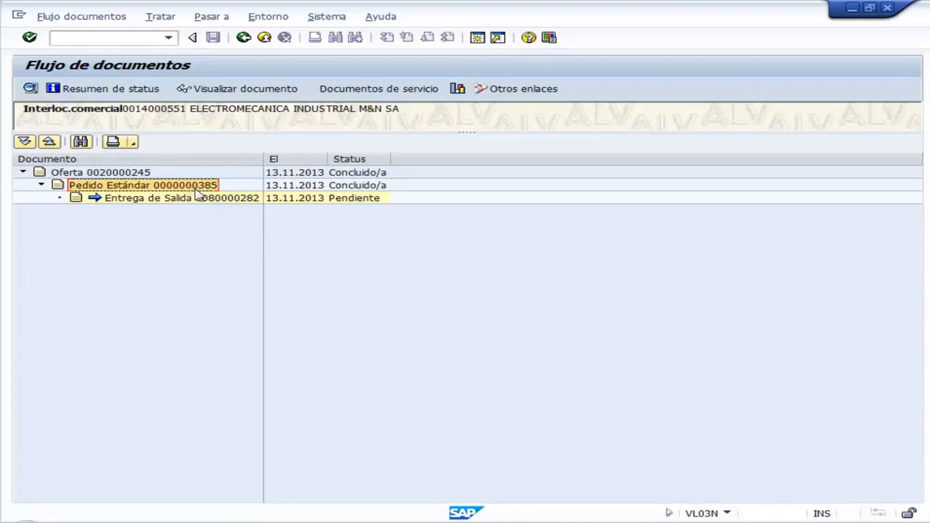
key("Up")
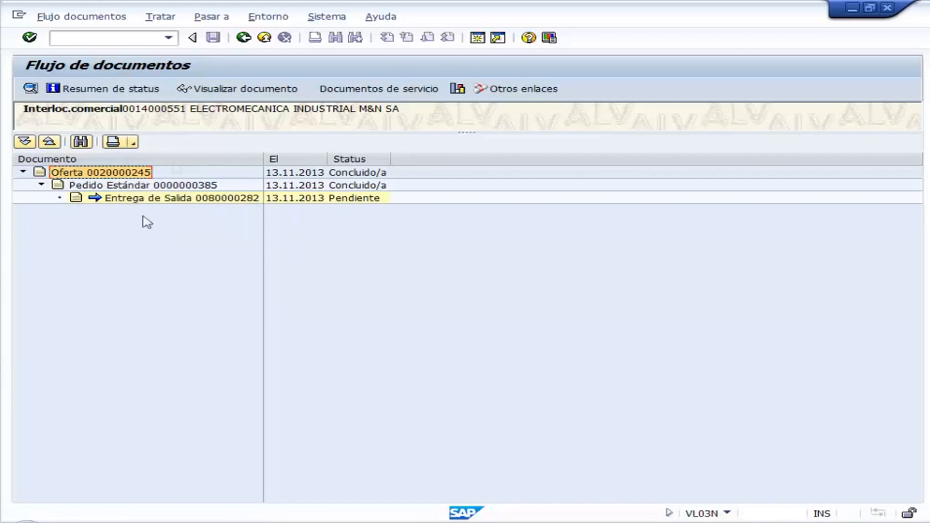
left_click(245, 39)
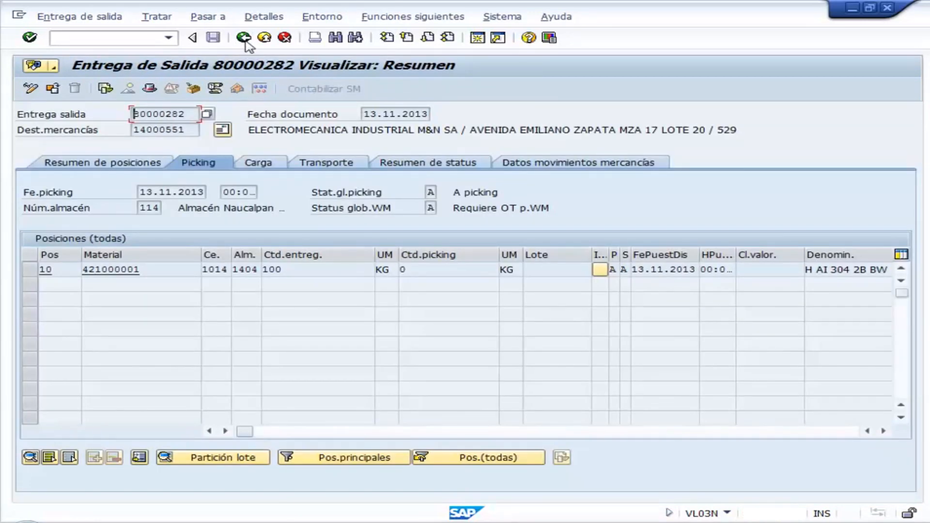
left_click(245, 40)
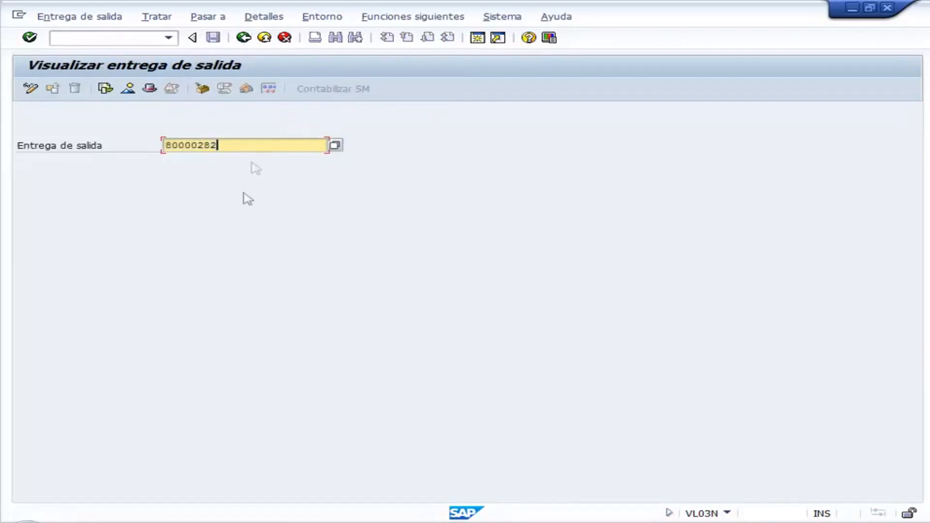